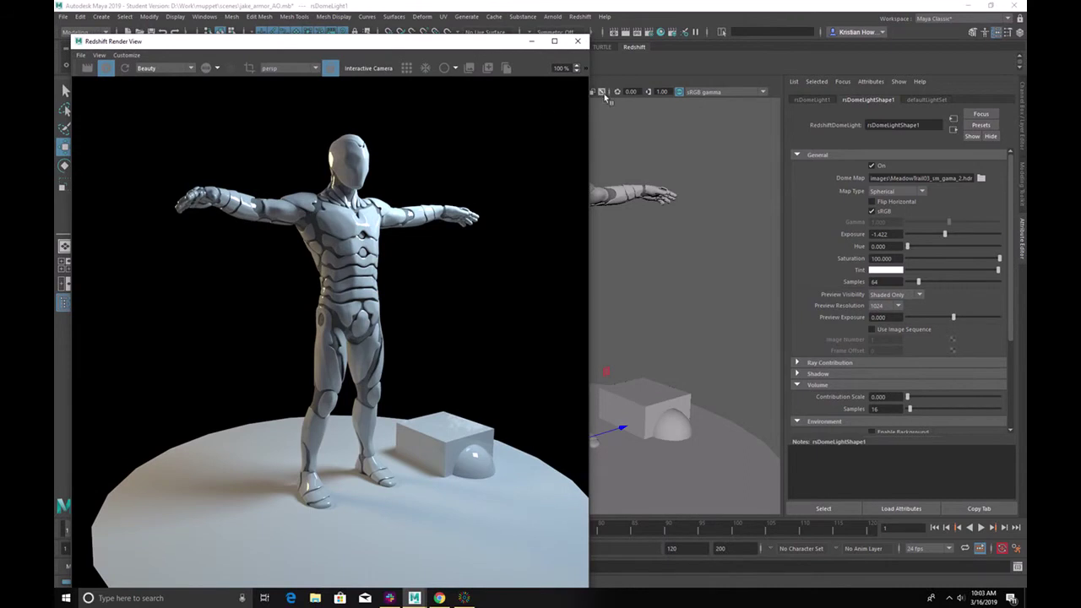
# Step: Open the render settings and arrange their window beside the Redshift render view so both are fully visible
pyautogui.click(655, 32)
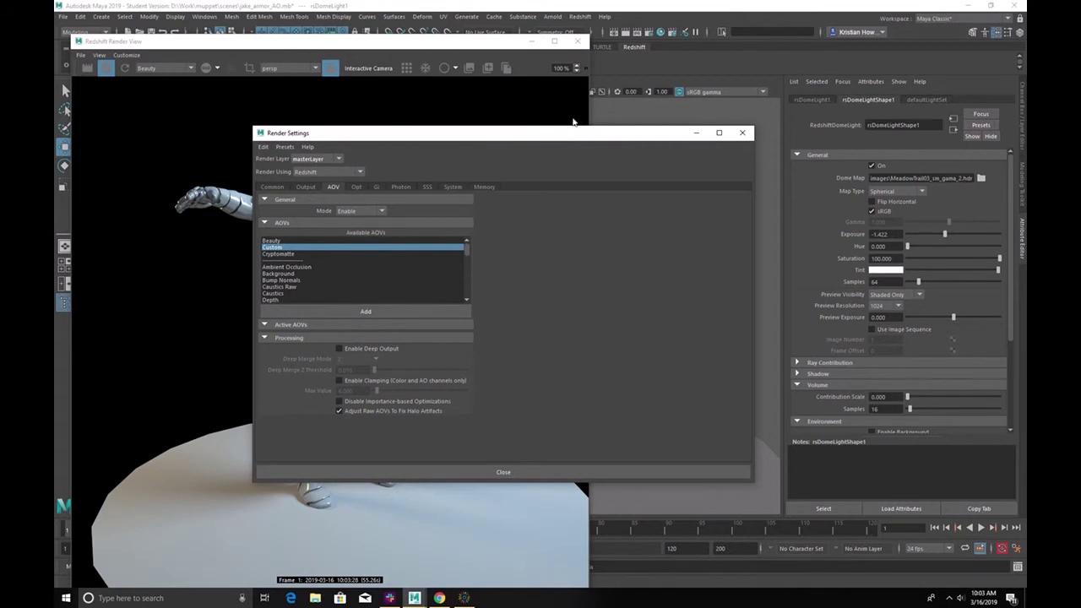
pyautogui.moveTo(558, 135); pyautogui.dragTo(752, 36)
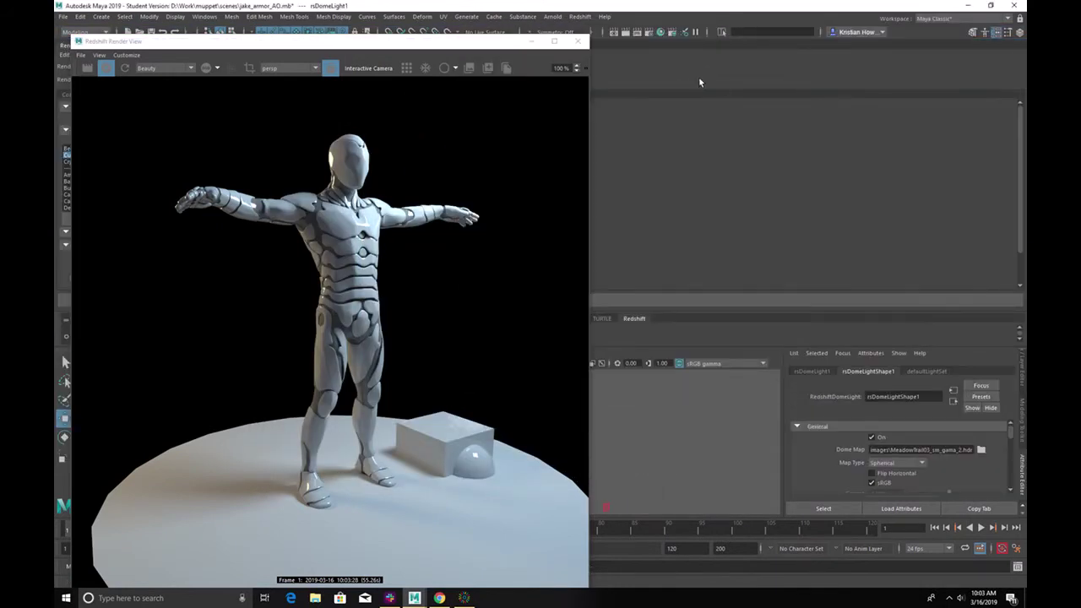
pyautogui.moveTo(510, 42); pyautogui.dragTo(484, 273)
pyautogui.moveTo(60, 41); pyautogui.dragTo(625, 67)
pyautogui.moveTo(658, 99); pyautogui.dragTo(705, 99)
pyautogui.moveTo(397, 279); pyautogui.dragTo(421, 28)
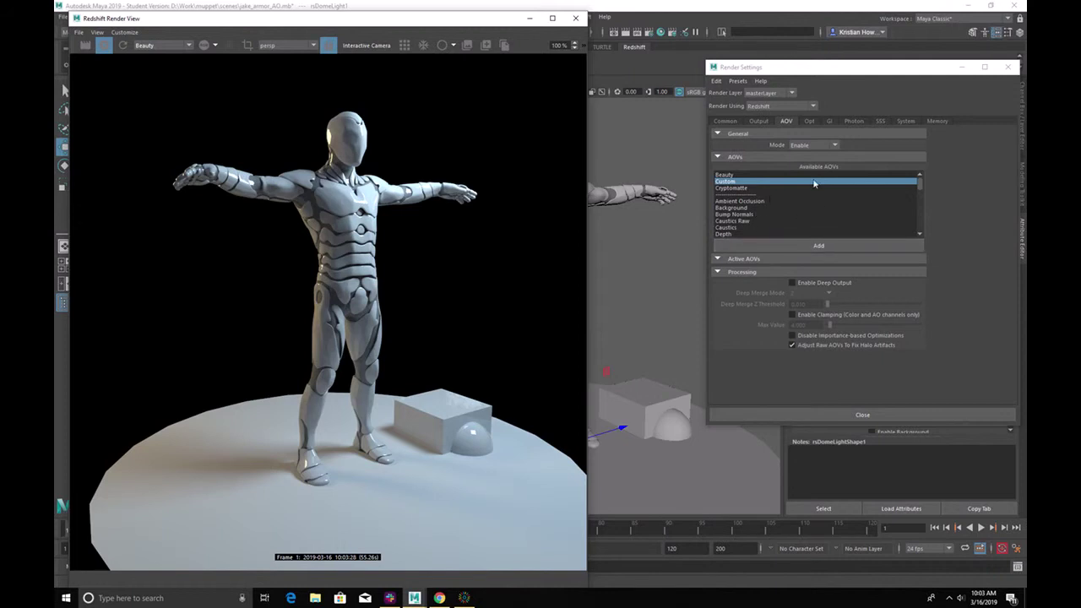
# Step: Add the built-in Ambient Occlusion AOV and display its AO pass in the render view
pyautogui.scroll(-8, 778, 200)
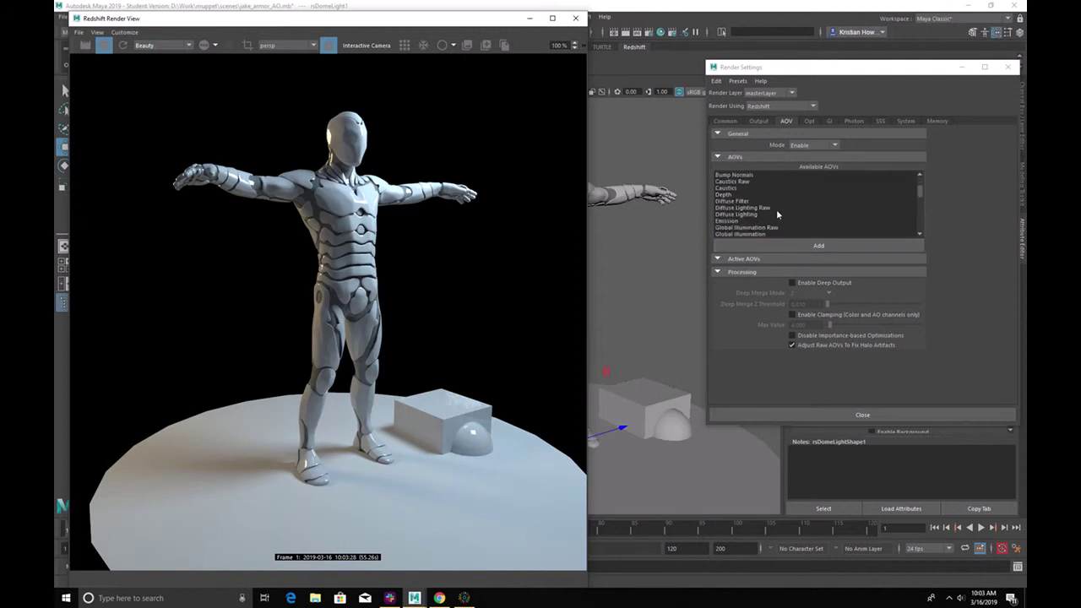
pyautogui.scroll(8, 775, 222)
pyautogui.doubleClick(740, 201)
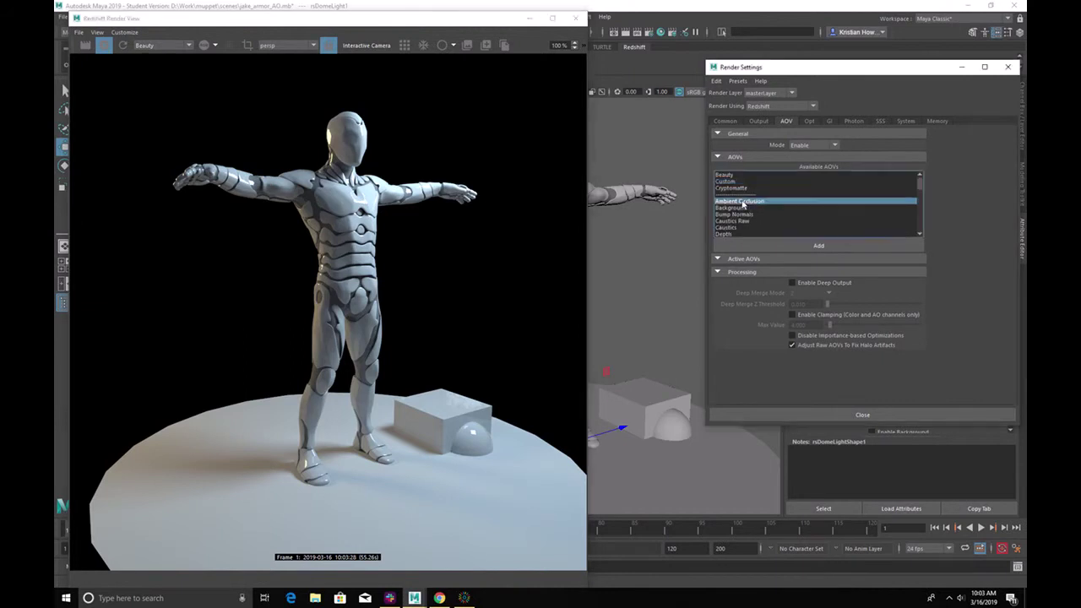
pyautogui.click(160, 45)
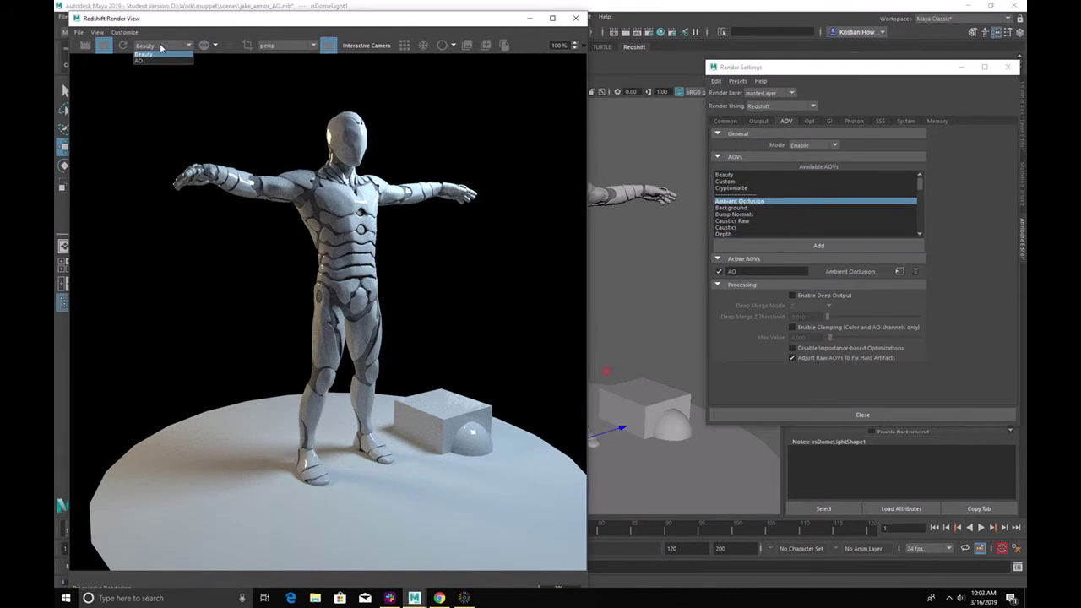
pyautogui.click(164, 60)
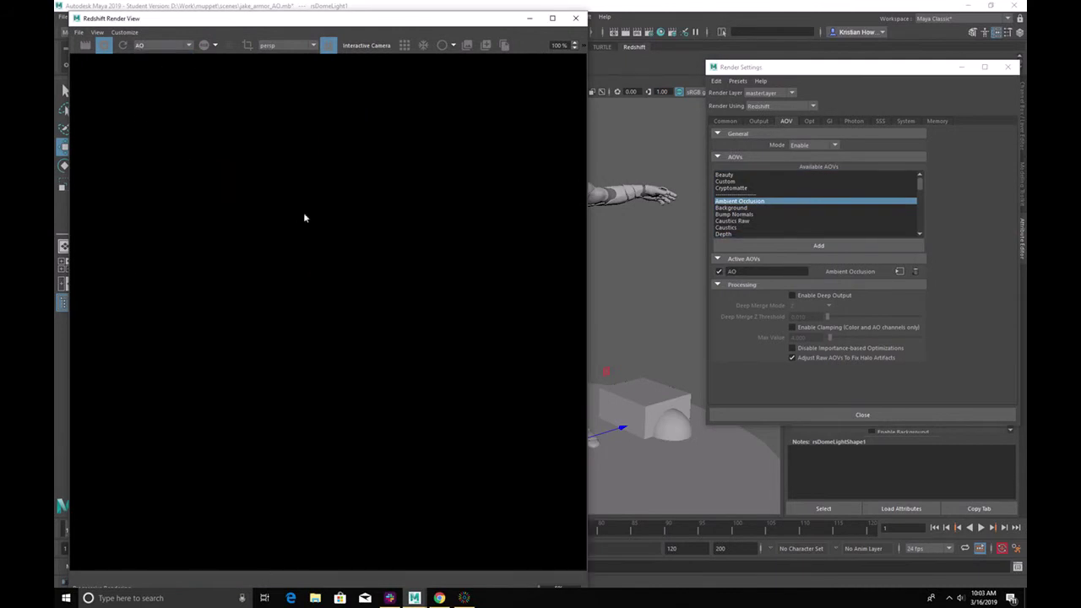
# Step: Open the attributes of the AO pass to check its available options, and delete that AOV
pyautogui.moveTo(897, 70); pyautogui.dragTo(662, 78)
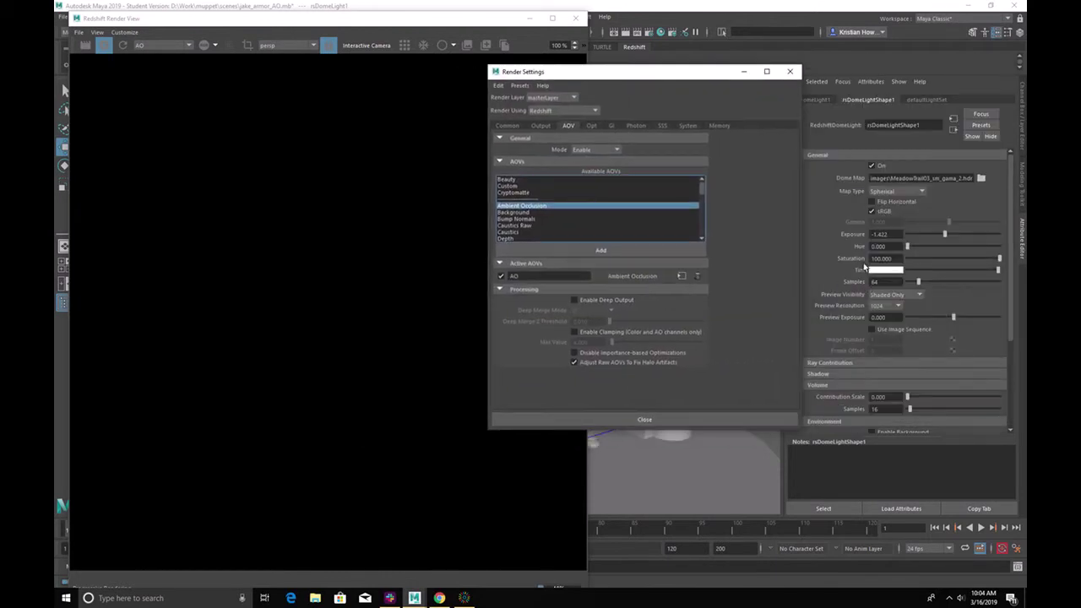
pyautogui.click(681, 276)
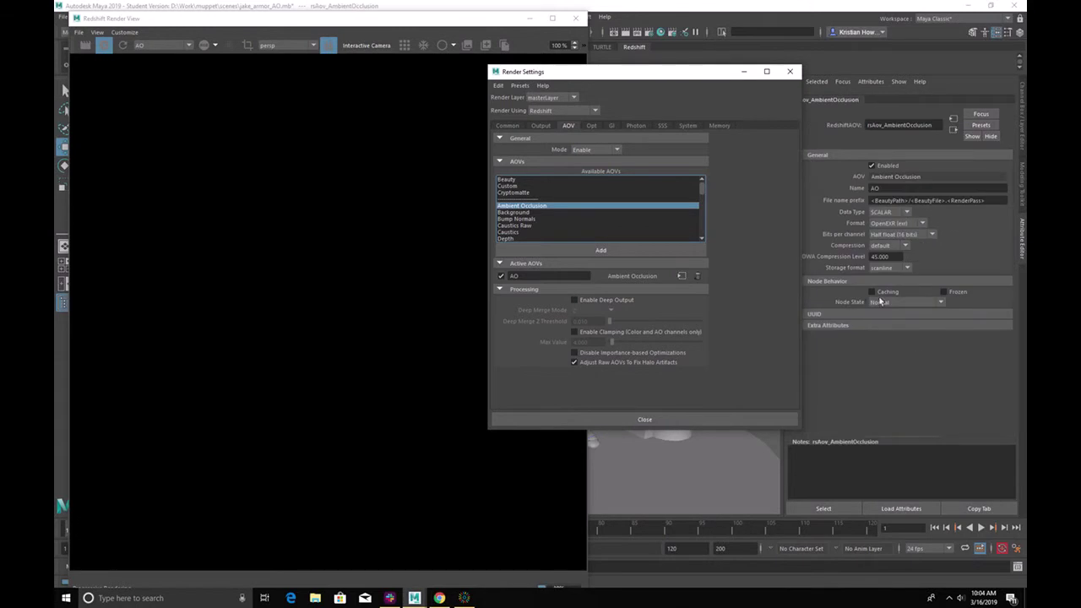
pyautogui.click(697, 276)
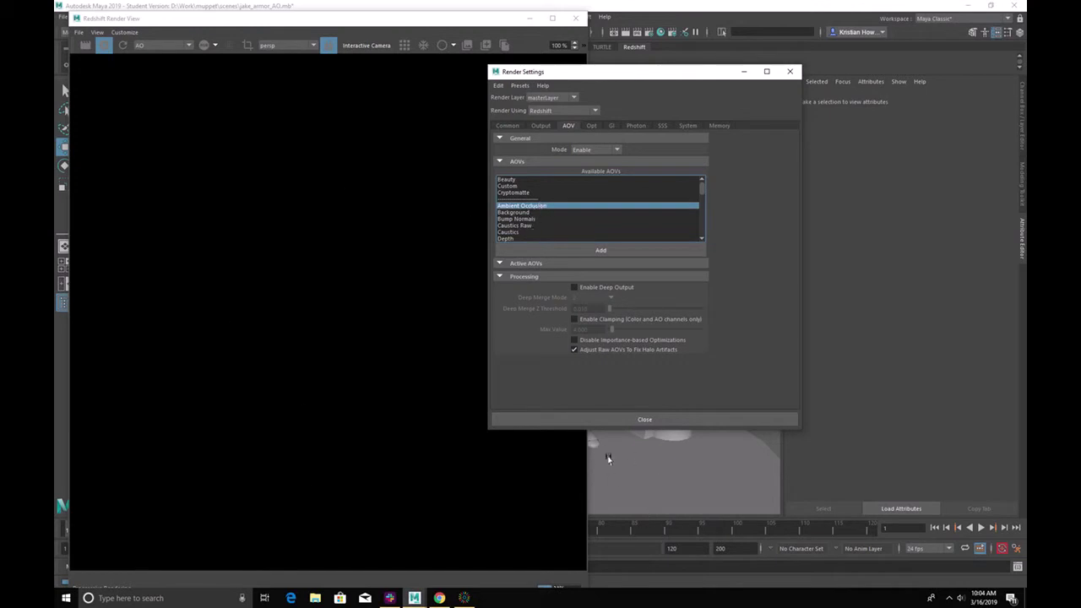
# Step: Add a Custom AOV and show its attributes, clearing the render settings window and the notification out of the way
pyautogui.click(545, 185)
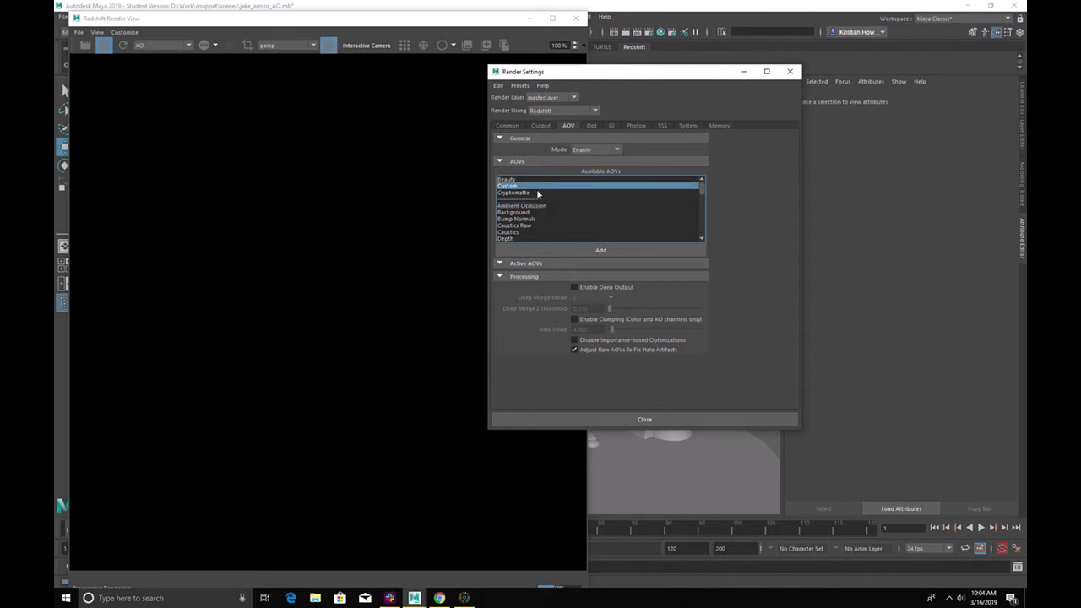
pyautogui.doubleClick(533, 187)
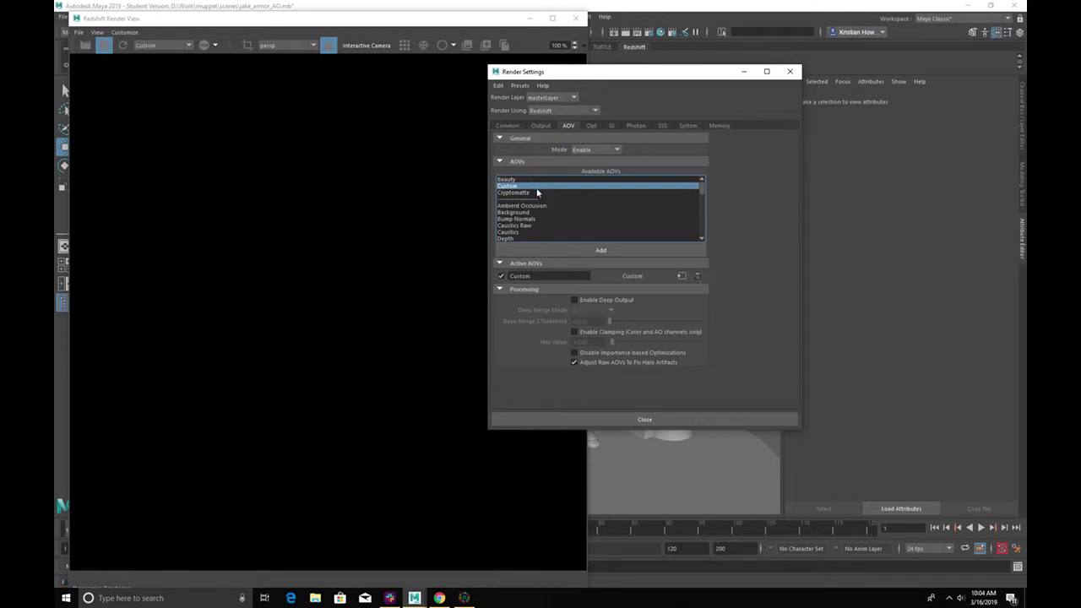
pyautogui.click(681, 276)
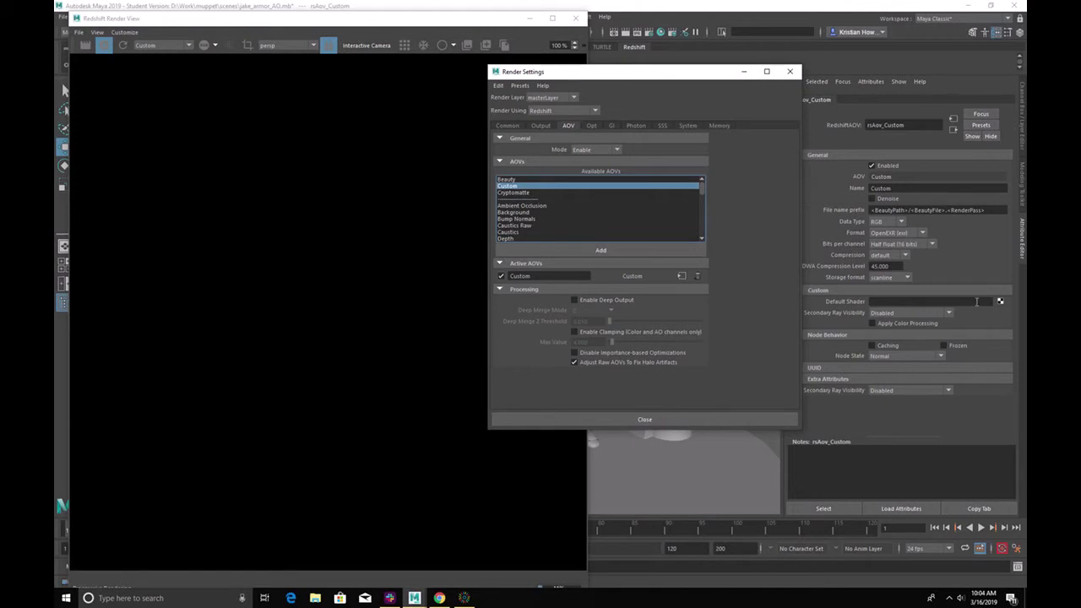
pyautogui.click(744, 71)
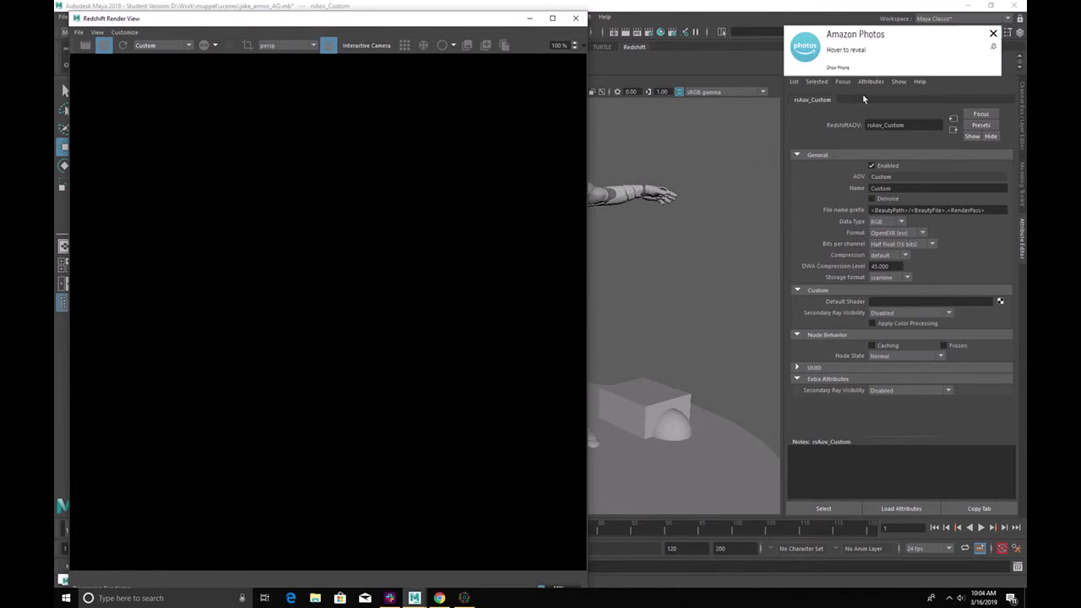
pyautogui.click(993, 34)
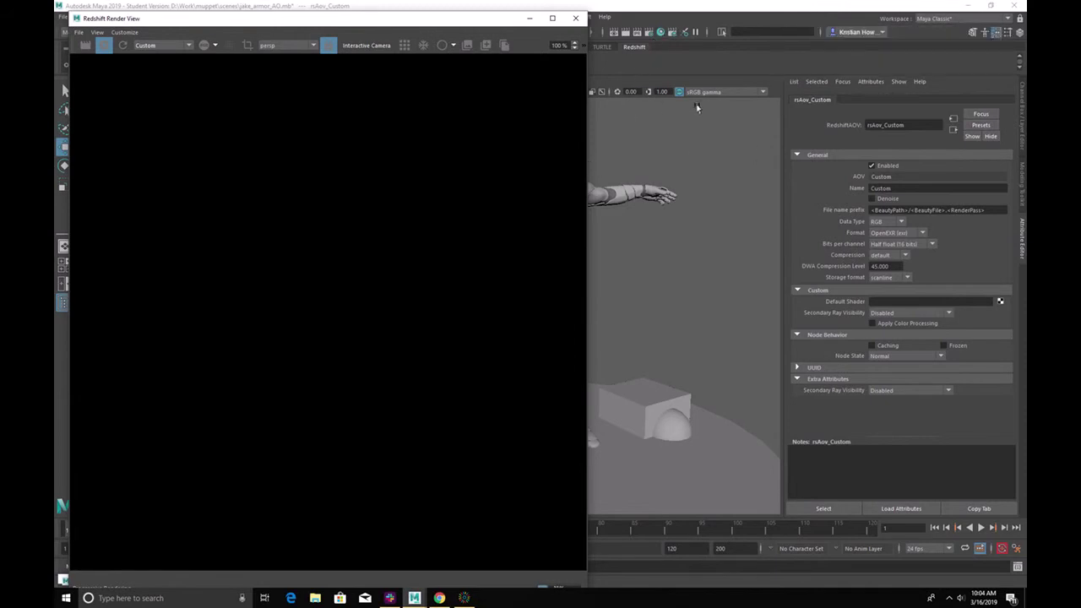
# Step: Create a Redshift Ambient Occlusion shader in Hypershade and assign it as the Custom AOV's default shader
pyautogui.click(667, 36)
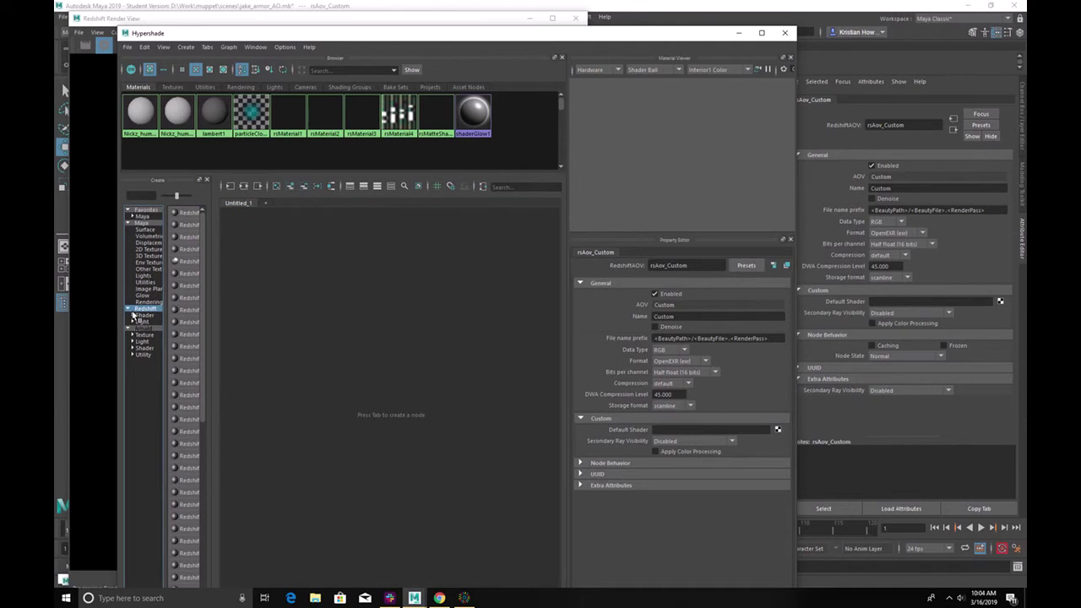
pyautogui.click(134, 315)
pyautogui.click(148, 328)
pyautogui.moveTo(211, 333); pyautogui.dragTo(358, 335)
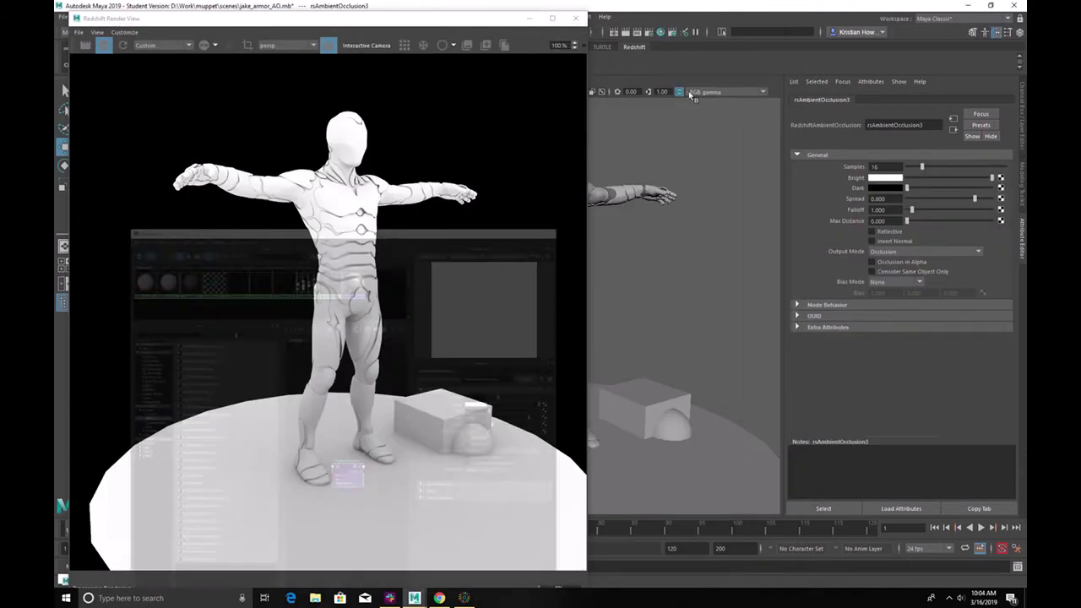
pyautogui.click(739, 32)
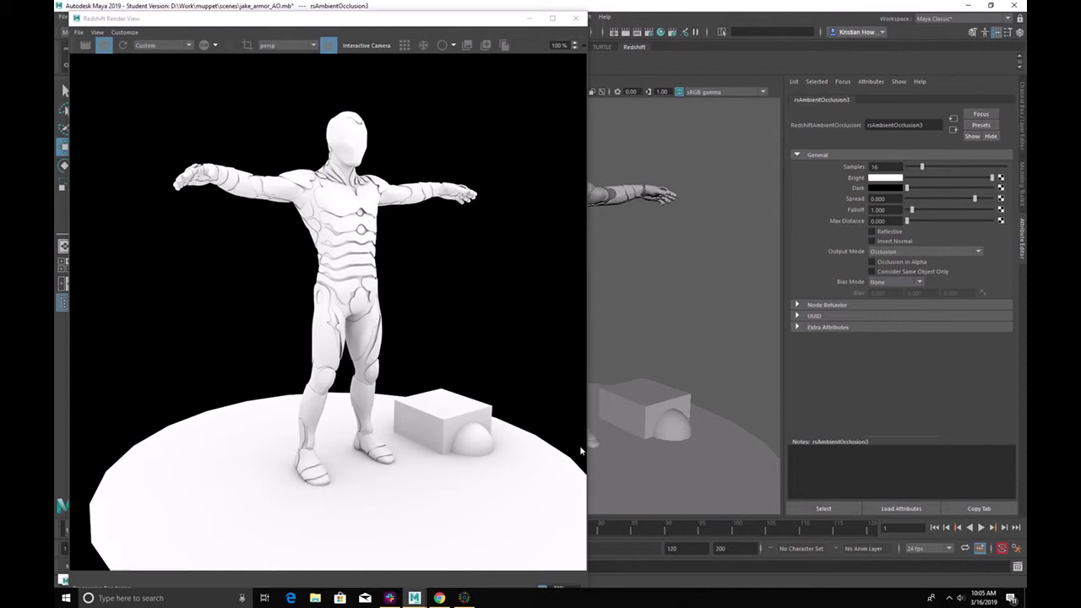
# Step: Test the ambient occlusion shader's Spread at 0 and about 0.4, and set it to 0.5
pyautogui.moveTo(962, 202); pyautogui.dragTo(893, 201)
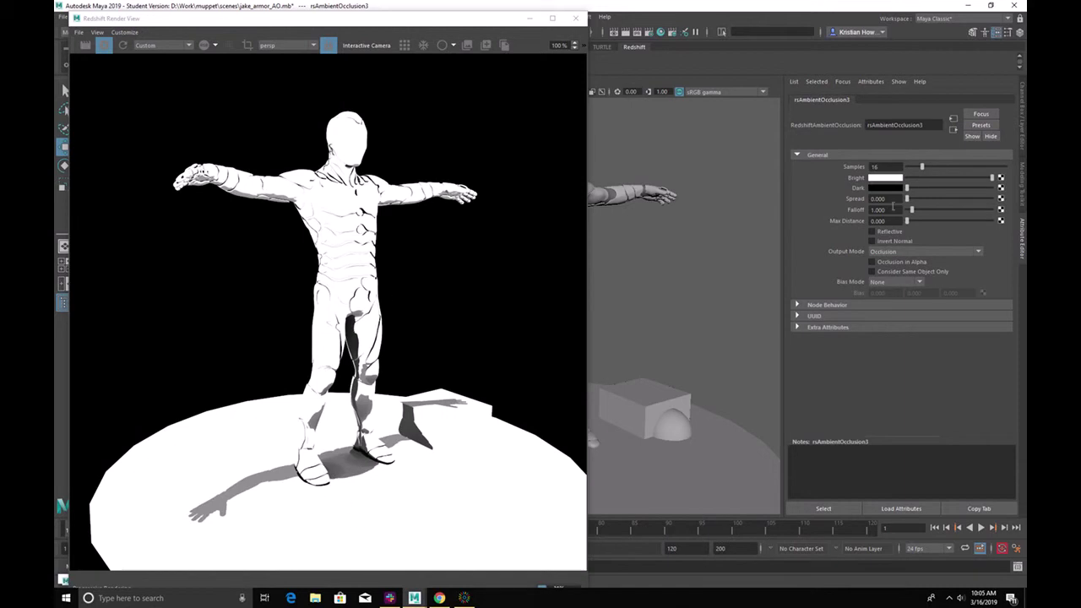
pyautogui.moveTo(912, 201); pyautogui.dragTo(940, 200)
pyautogui.click(895, 198)
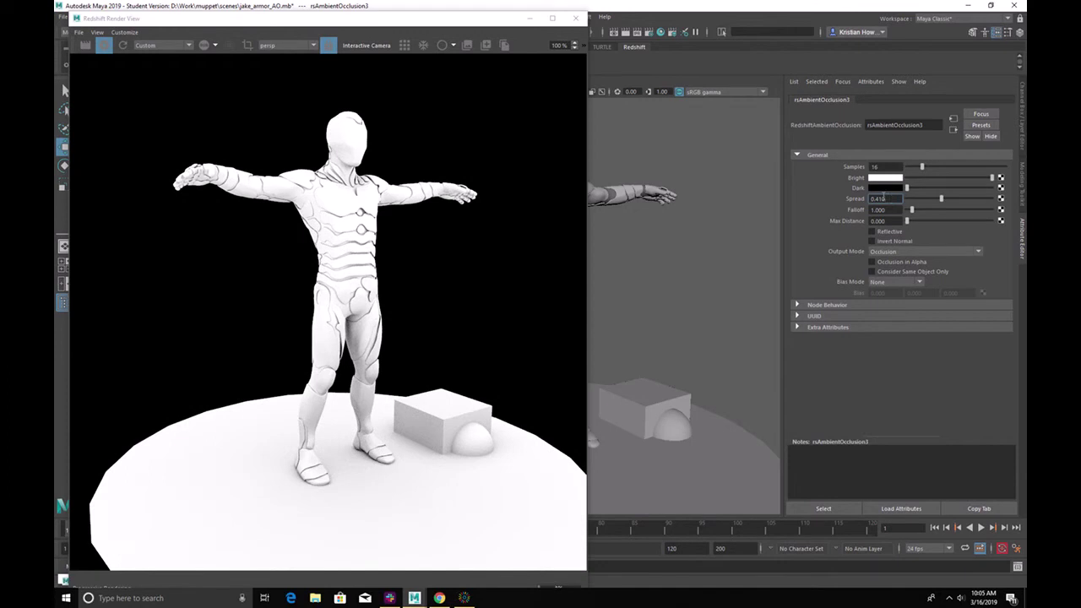
pyautogui.write('0.5')
pyautogui.press('Return')
# Step: Try Falloff values of 0 and 0.1 on the ambient occlusion shader and return it to 1
pyautogui.moveTo(908, 212); pyautogui.dragTo(902, 213)
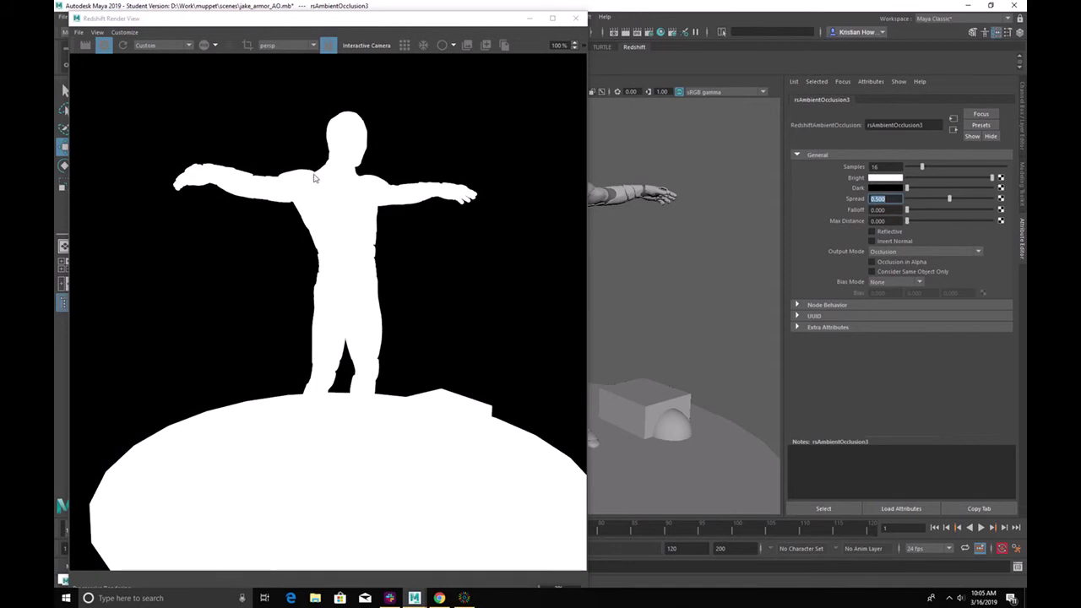
pyautogui.press('Tab')
pyautogui.write('0.1')
pyautogui.press('Return')
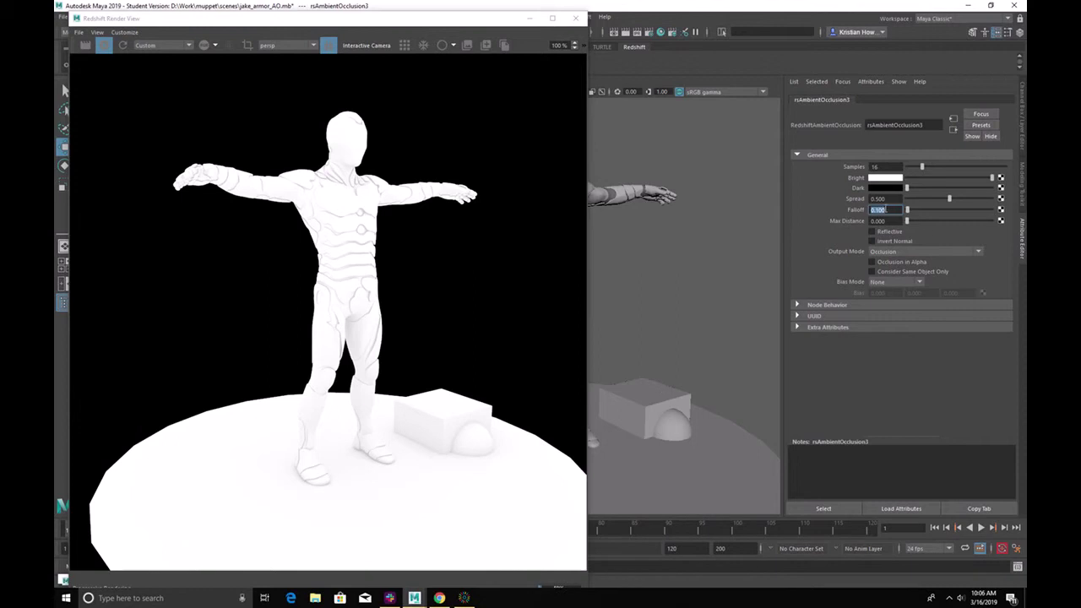
pyautogui.write('1')
pyautogui.press('Return')
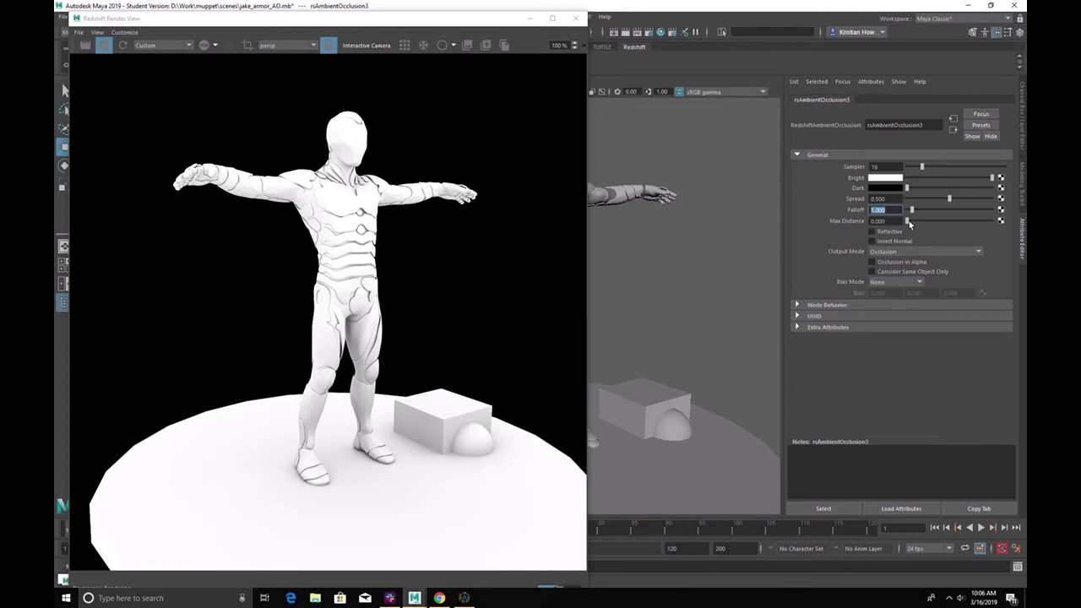
# Step: Test several Max Distance values on the ambient occlusion shader, set it to 50, and adjust Falloff to about 0.867
pyautogui.moveTo(908, 221); pyautogui.dragTo(914, 221)
pyautogui.moveTo(912, 222); pyautogui.dragTo(911, 222)
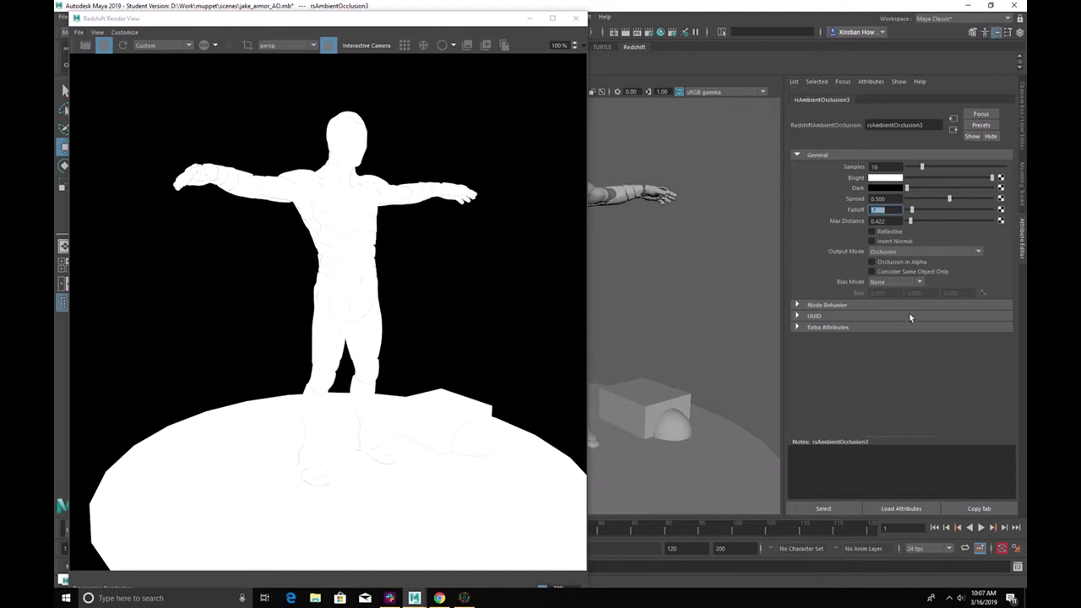
pyautogui.click(917, 221)
pyautogui.moveTo(935, 221); pyautogui.dragTo(971, 218)
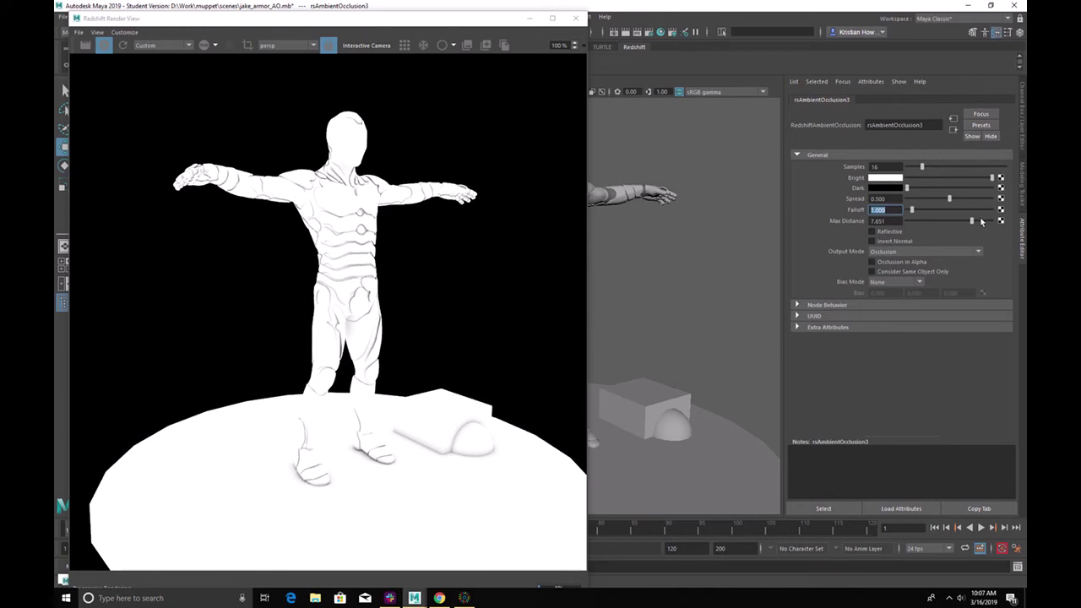
pyautogui.moveTo(979, 222); pyautogui.dragTo(993, 222)
pyautogui.click(882, 221)
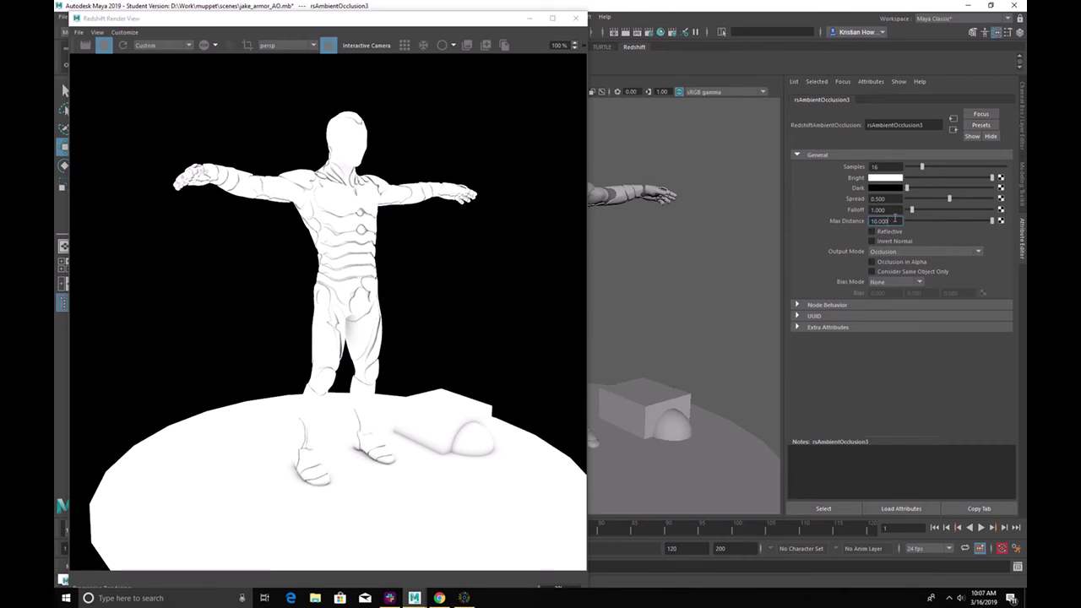
pyautogui.doubleClick(882, 220)
pyautogui.write('50')
pyautogui.press('Return')
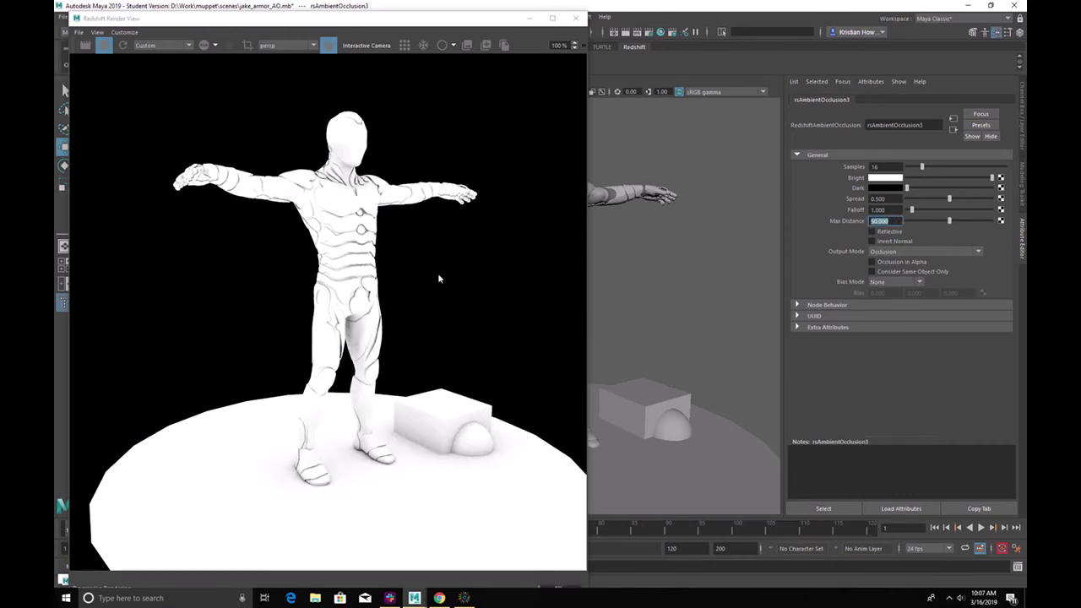
pyautogui.moveTo(912, 209)
pyautogui.mouseDown()
pyautogui.moveTo(977, 210)
pyautogui.moveTo(921, 215)
pyautogui.mouseUp()
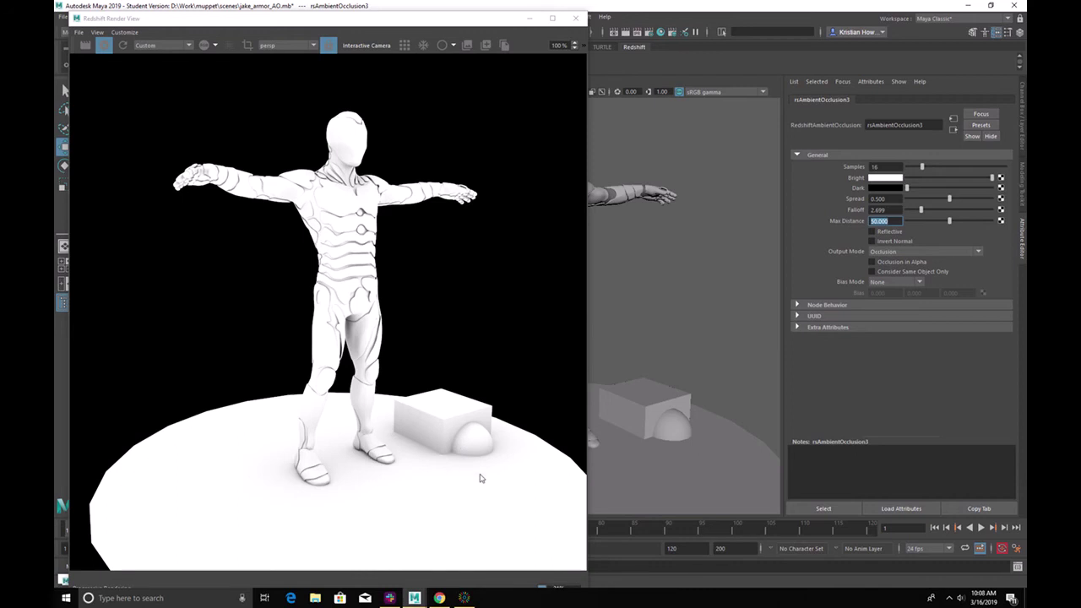
pyautogui.click(911, 210)
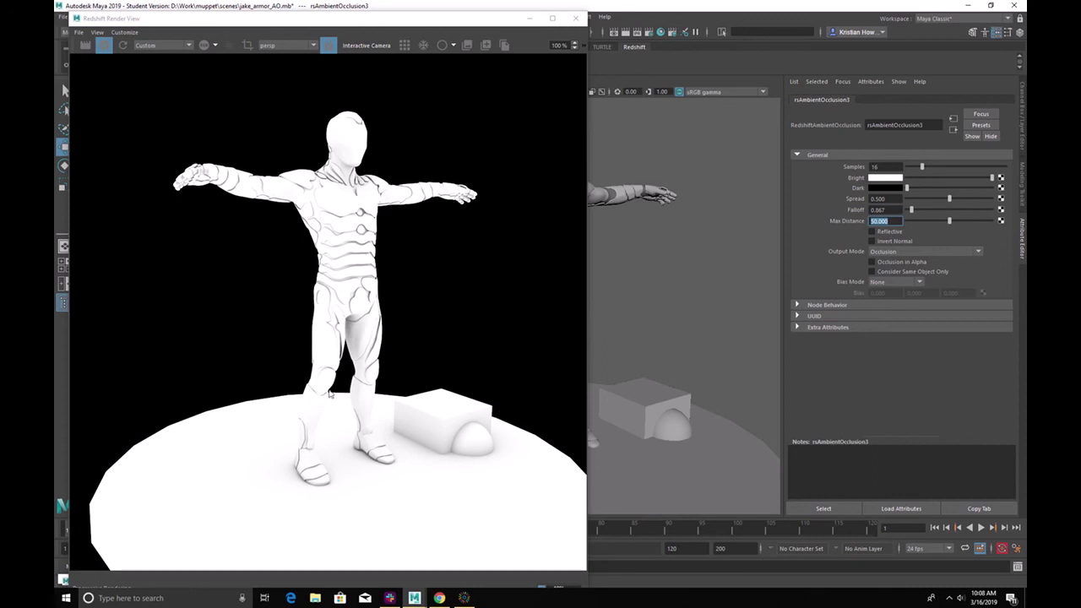
# Step: Compare the Beauty pass with the Custom ambient occlusion pass in the render view, ending on Custom
pyautogui.click(156, 45)
pyautogui.click(144, 54)
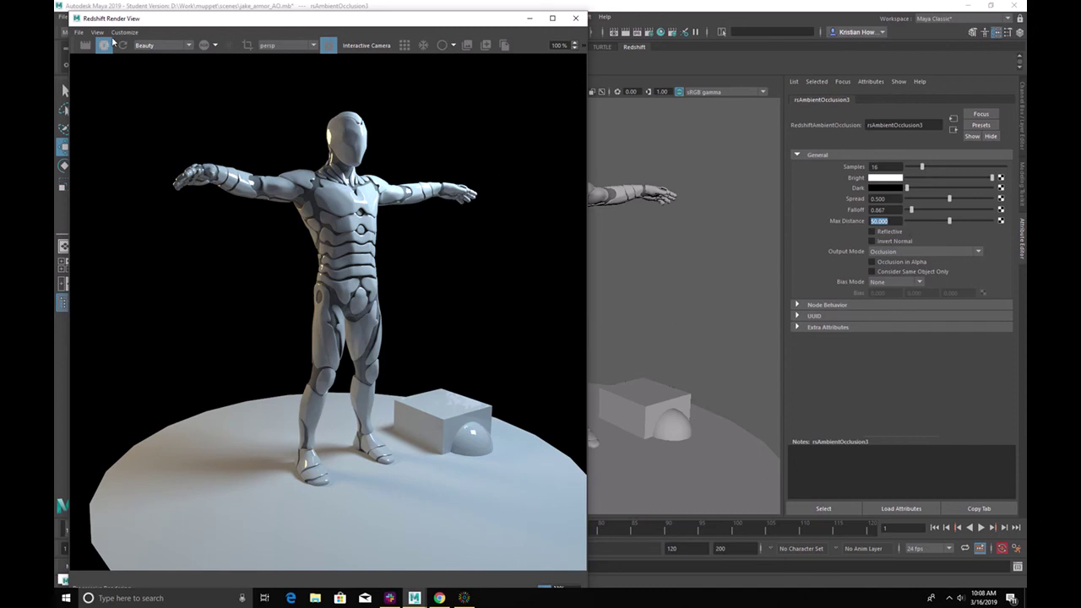
pyautogui.click(166, 46)
pyautogui.click(166, 63)
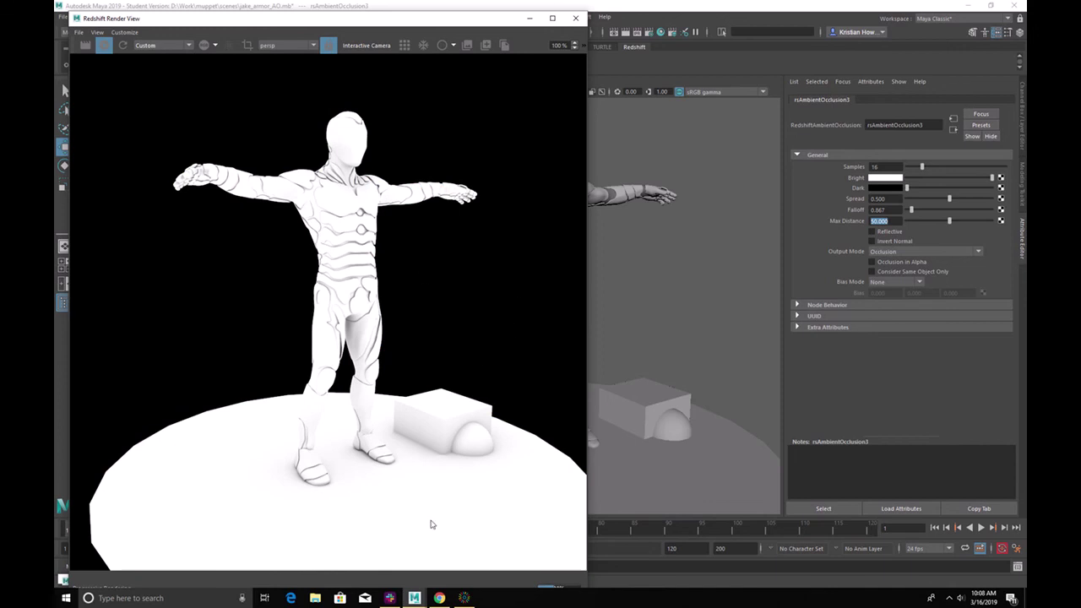
pyautogui.click(389, 598)
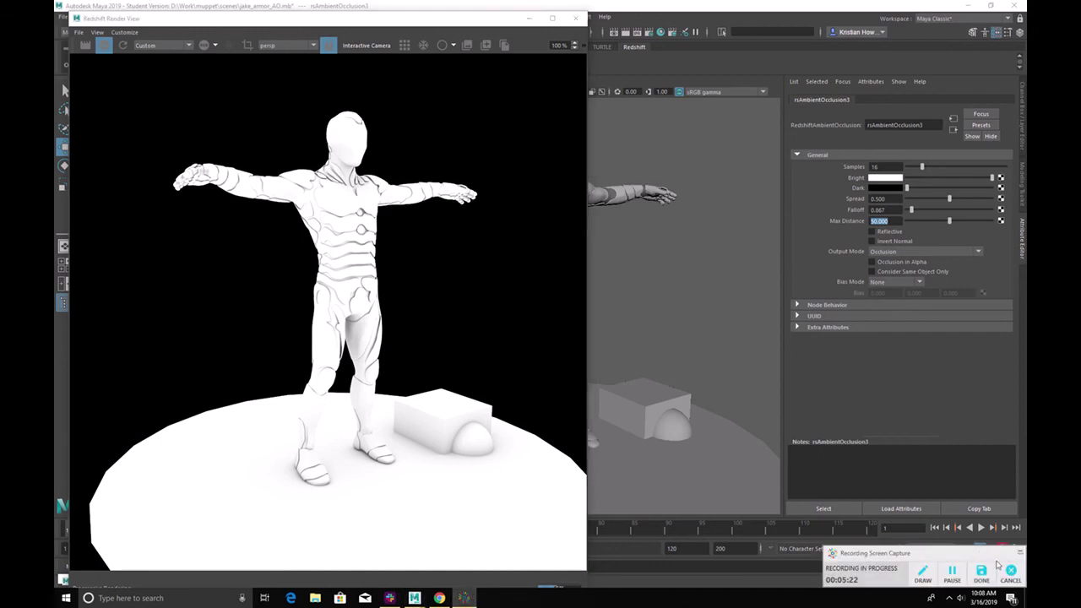